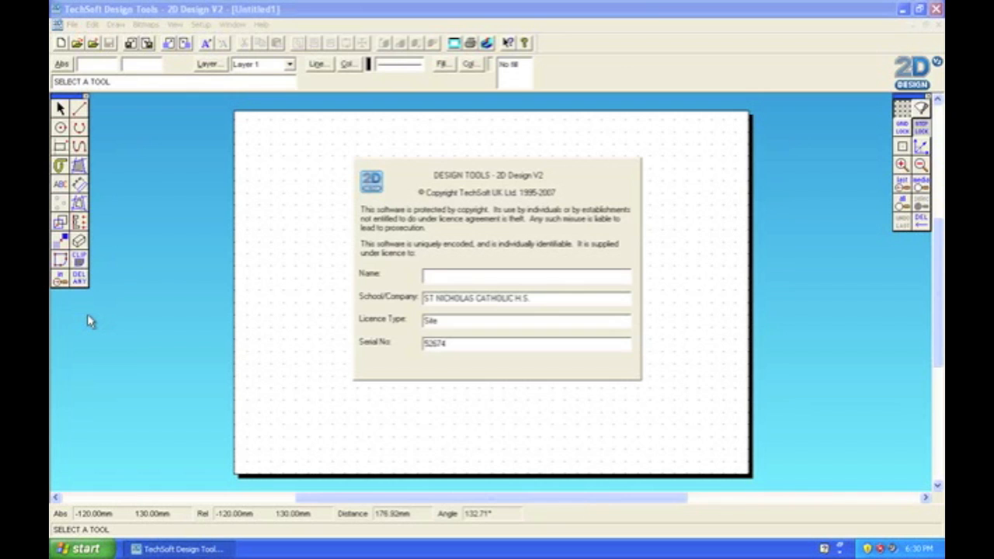
Set the page layout to standard size ISO A4 in portrait orientation via Setup > Drawing > Layout
click(203, 26)
mouse_move(215, 39)
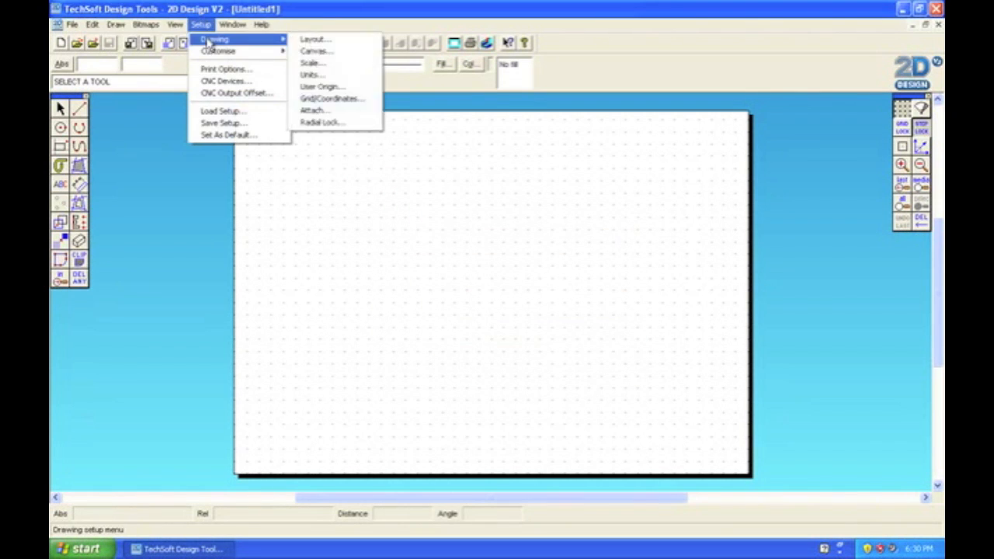
click(312, 41)
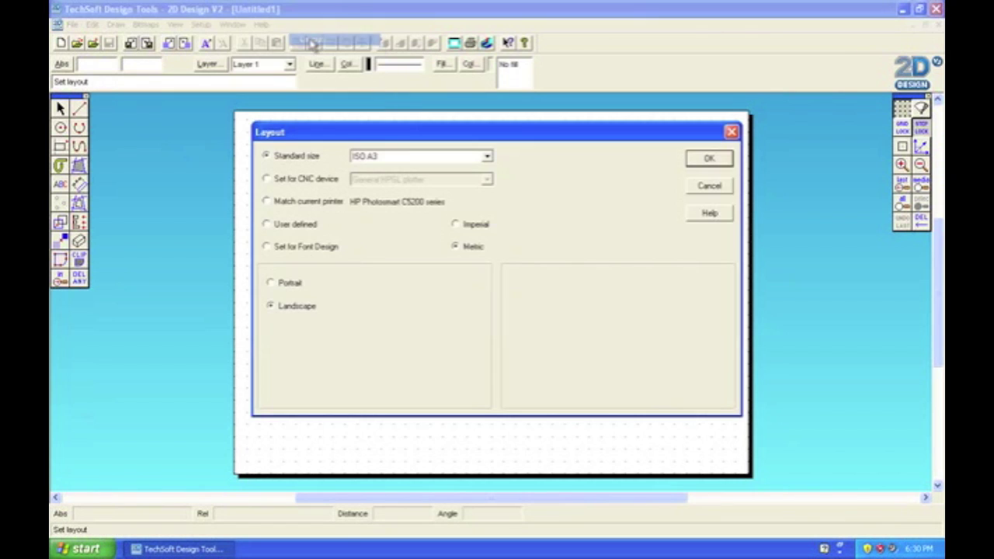
click(412, 158)
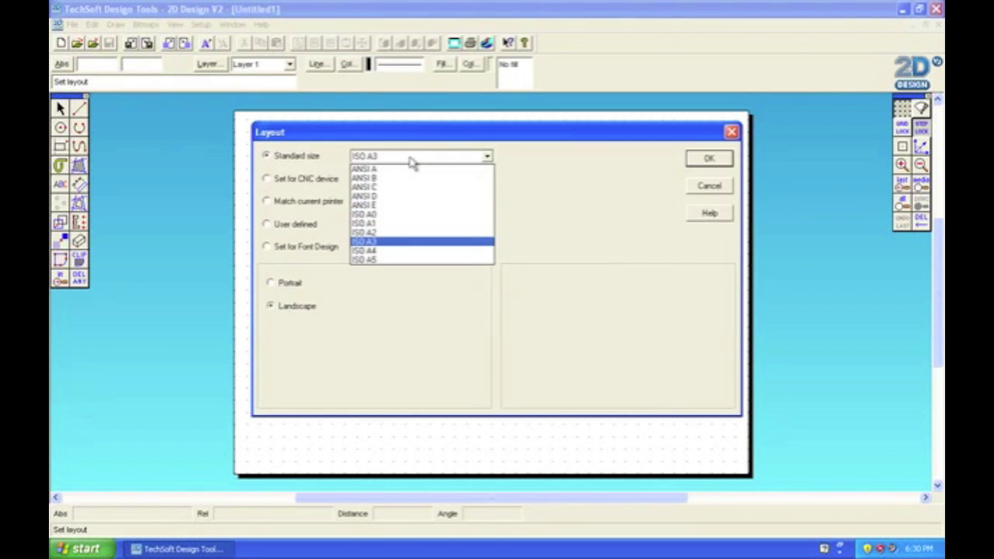
click(384, 252)
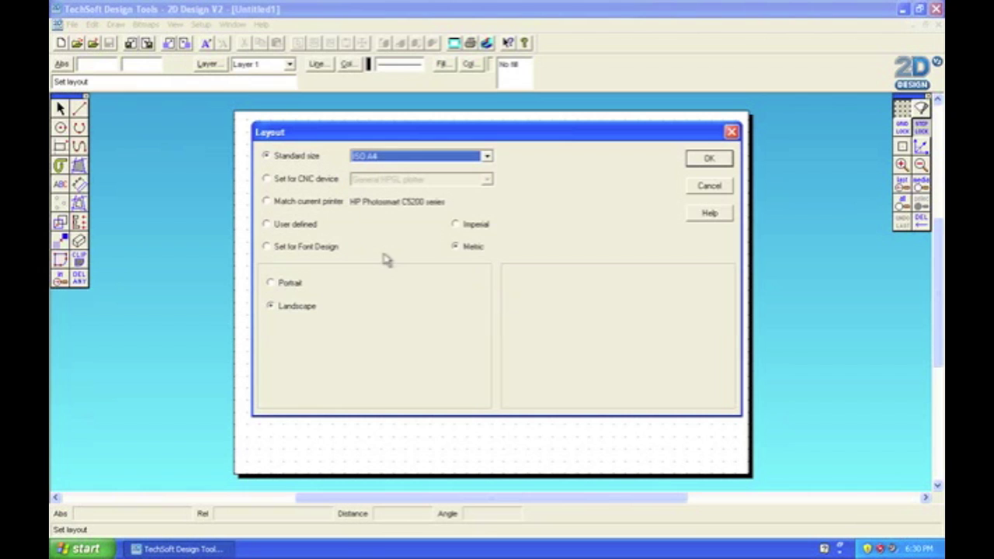
click(282, 286)
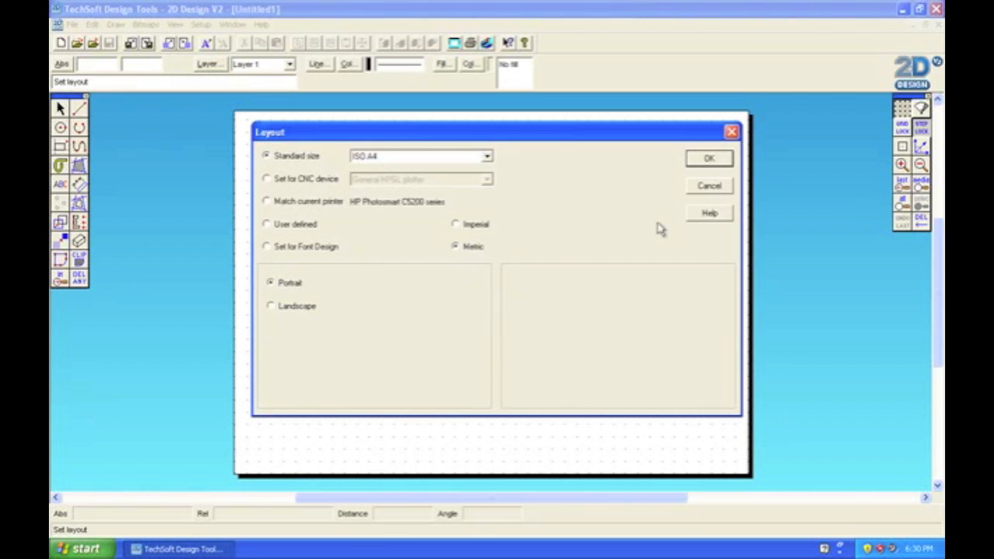
click(705, 161)
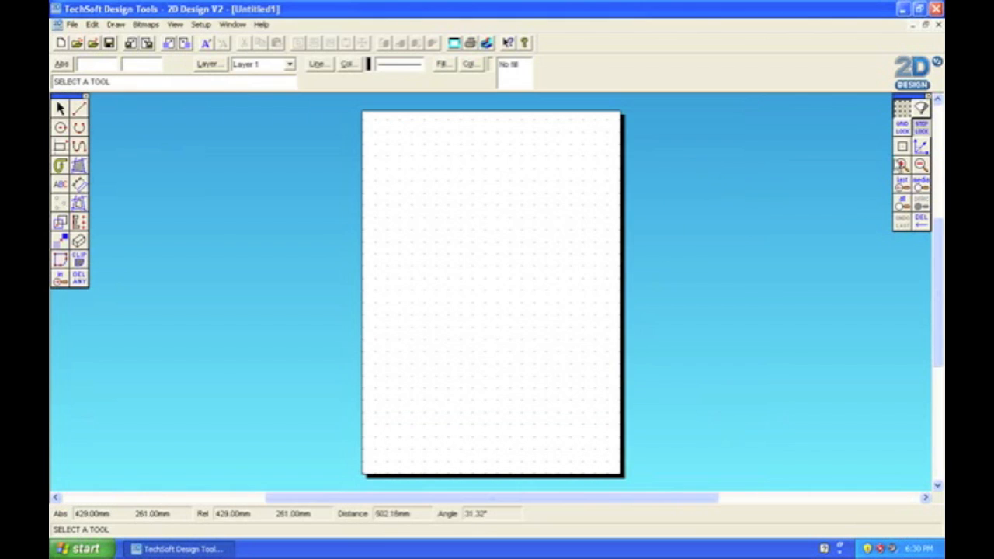
click(902, 163)
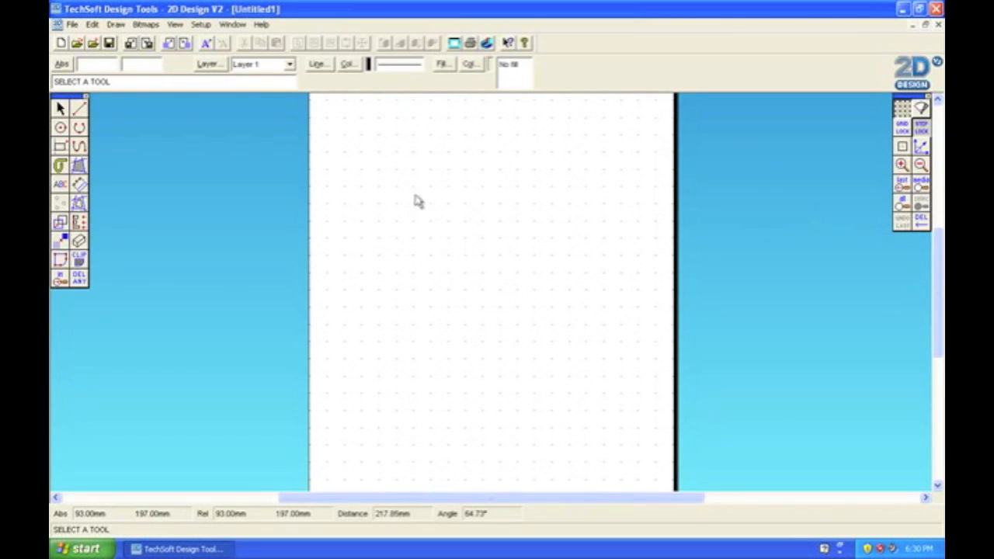
With Grid Lock on, draw a 200 mm vertical axis line down the middle of the sheet
click(920, 164)
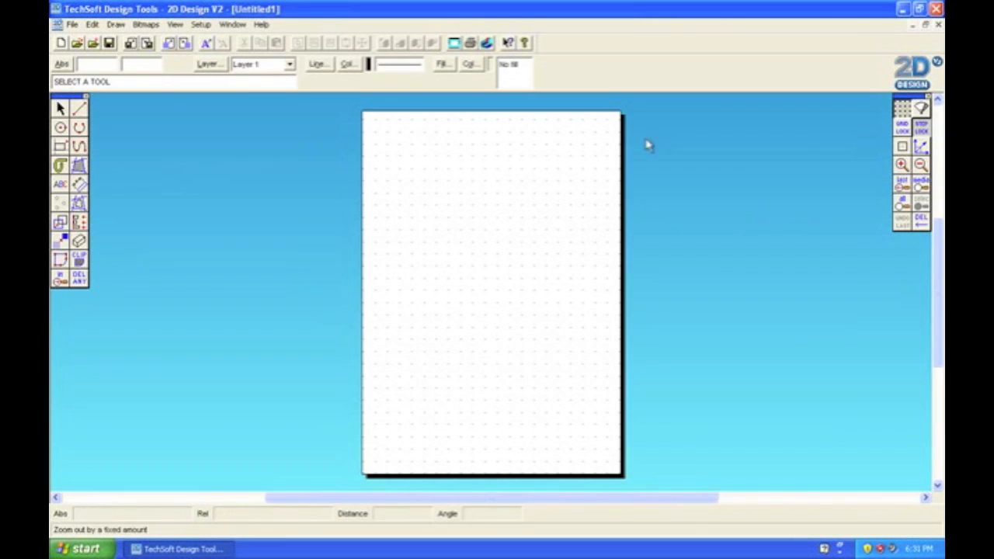
click(79, 109)
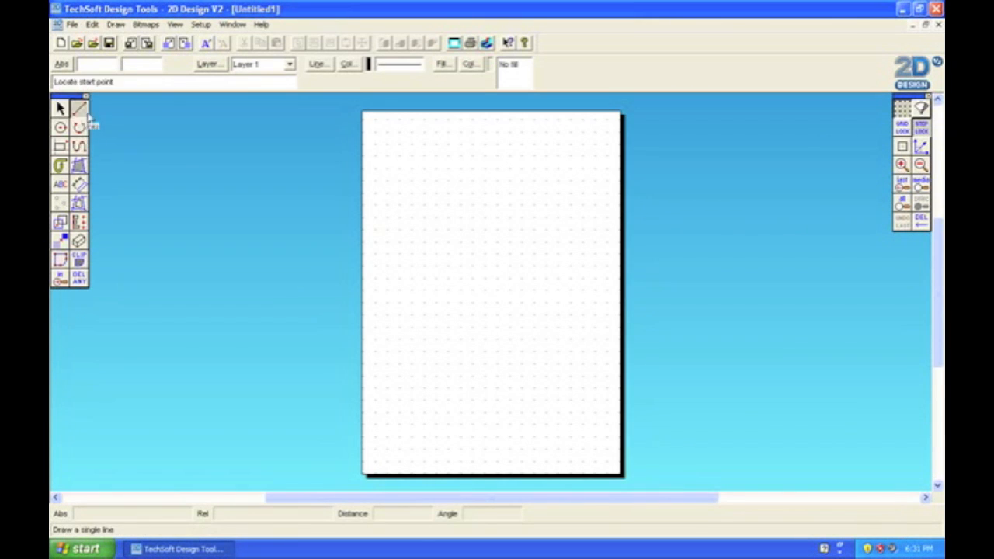
click(901, 126)
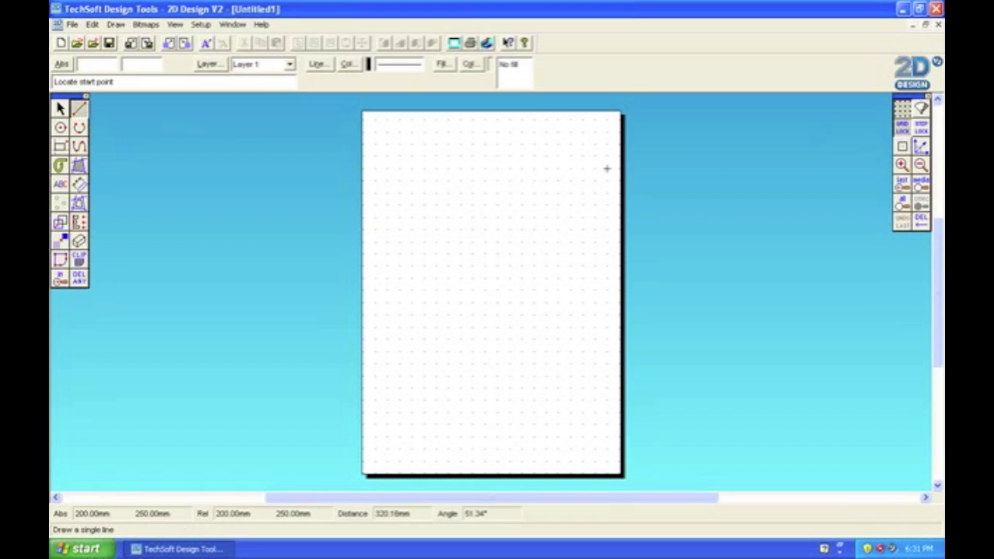
click(484, 168)
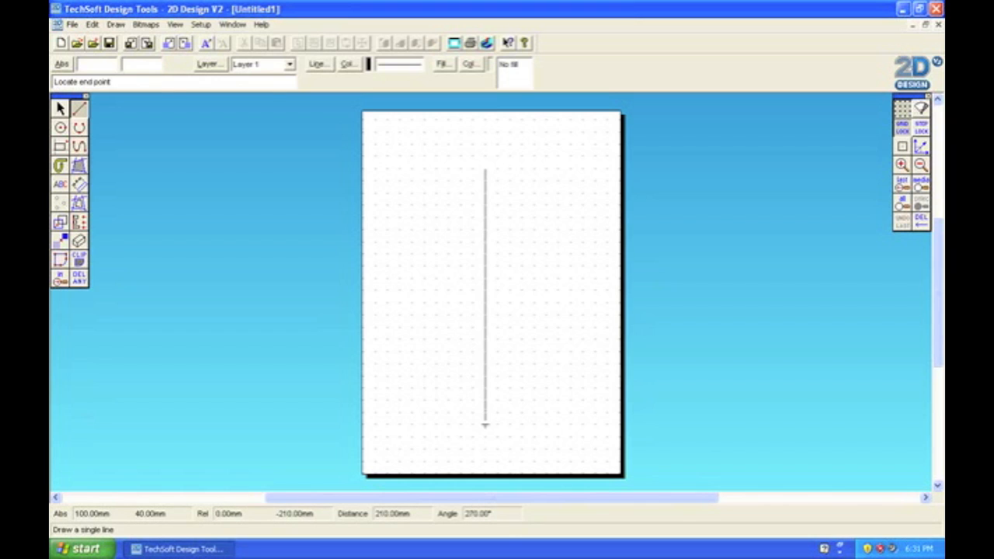
click(485, 412)
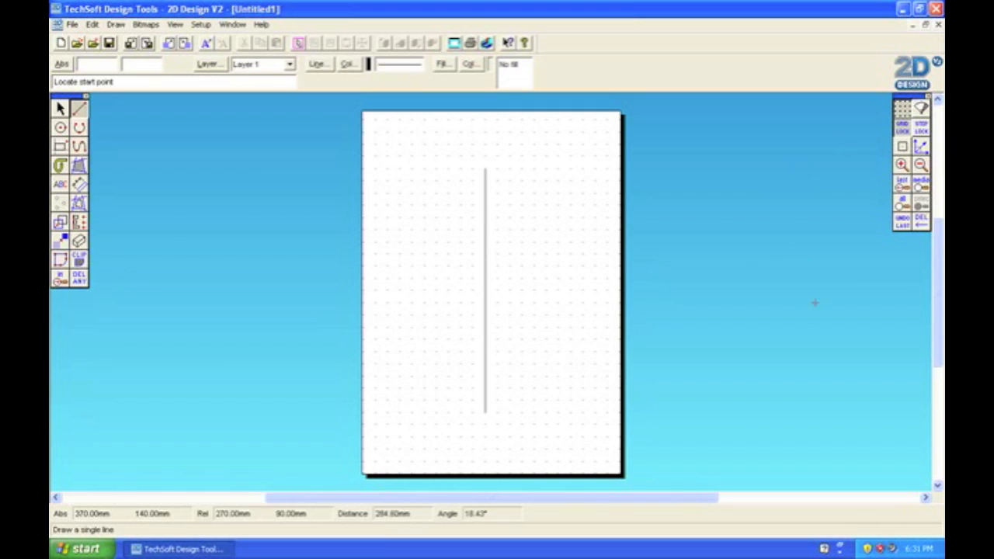
scroll(484, 424, up, 3)
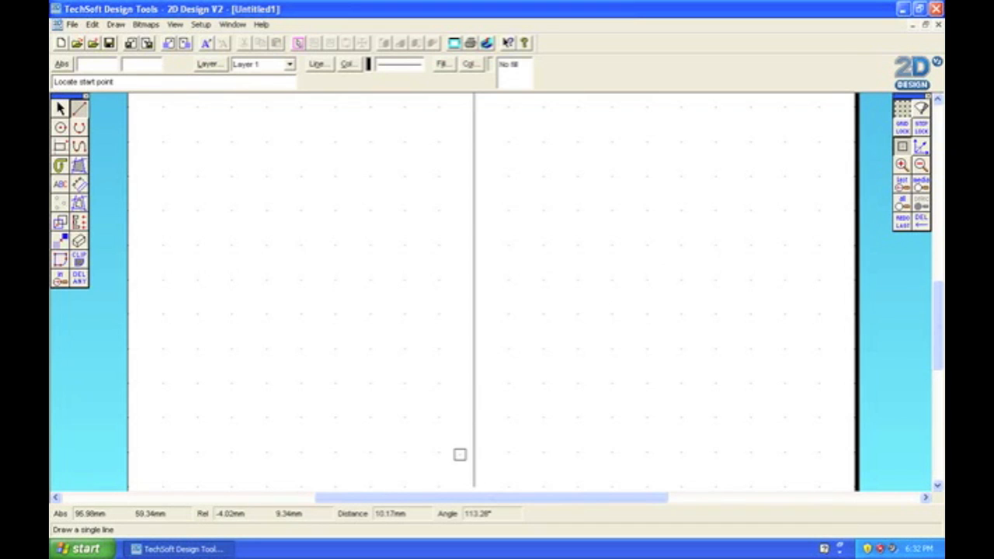
Draw a short base line left from the axis foot, then start a bezier along the base and up the stem
click(474, 485)
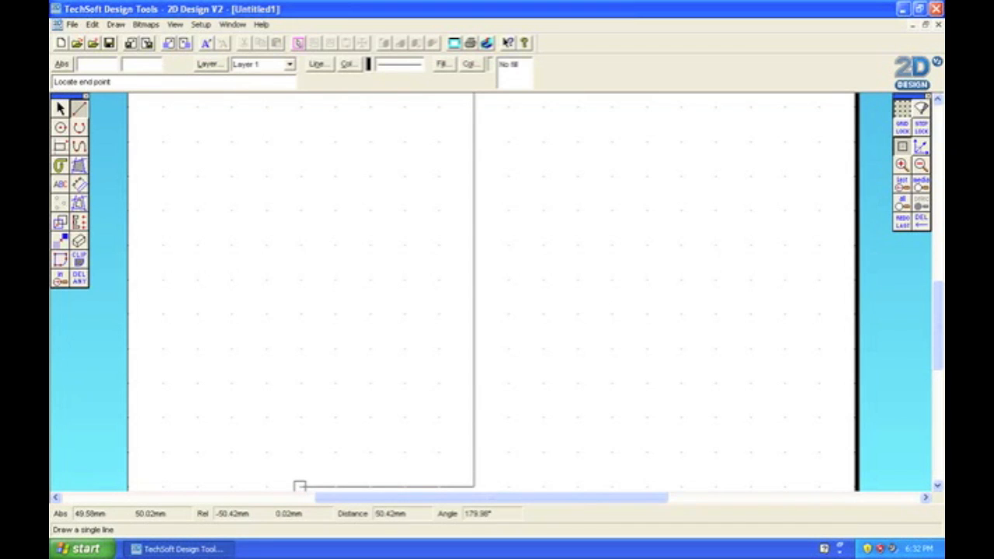
click(299, 486)
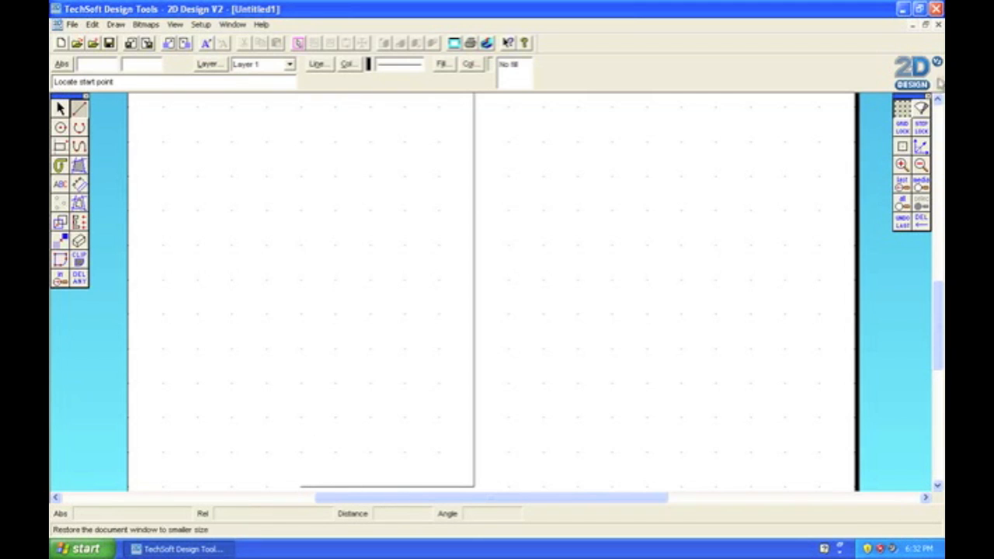
mouse_move(938, 368)
mouse_down()
mouse_move(937, 407)
mouse_move(937, 381)
mouse_up()
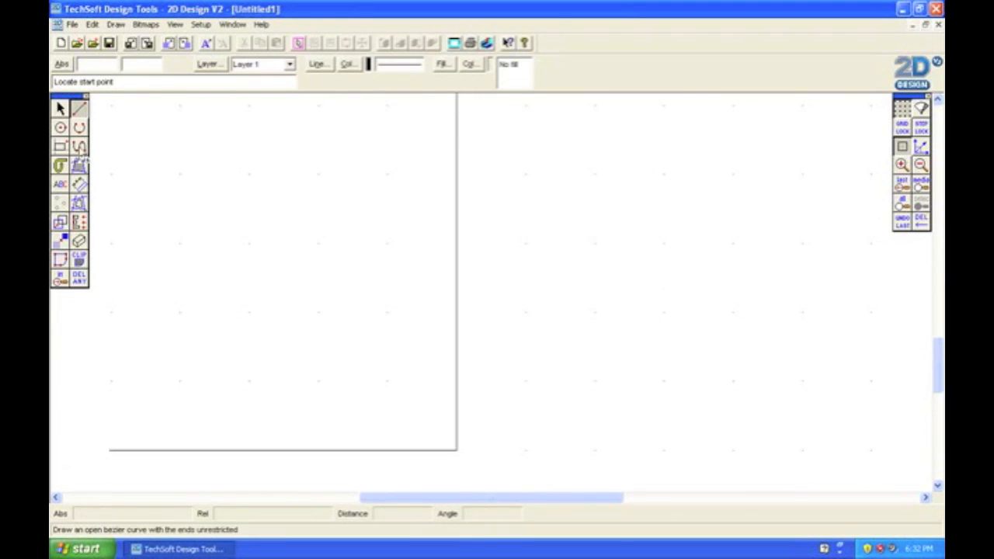
click(79, 146)
click(101, 440)
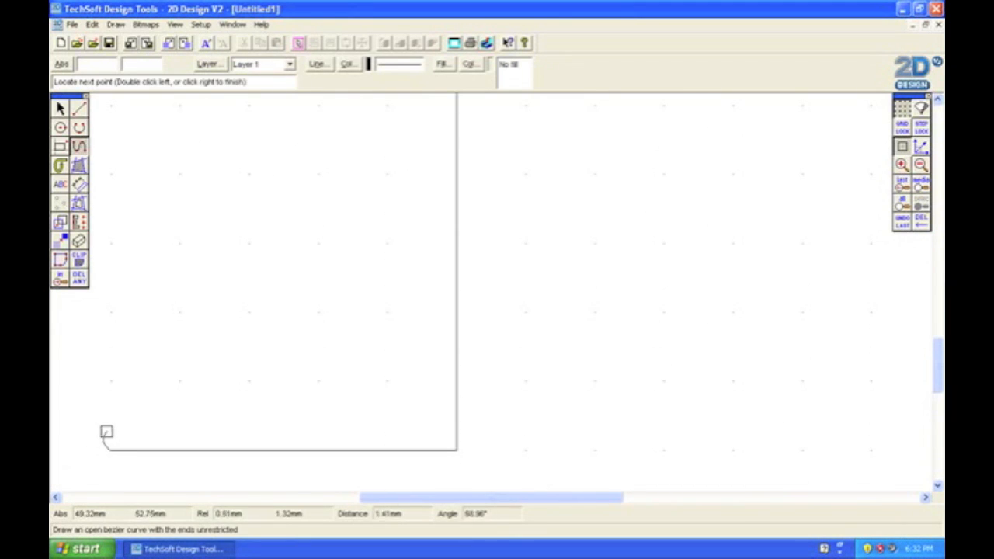
click(210, 416)
click(332, 416)
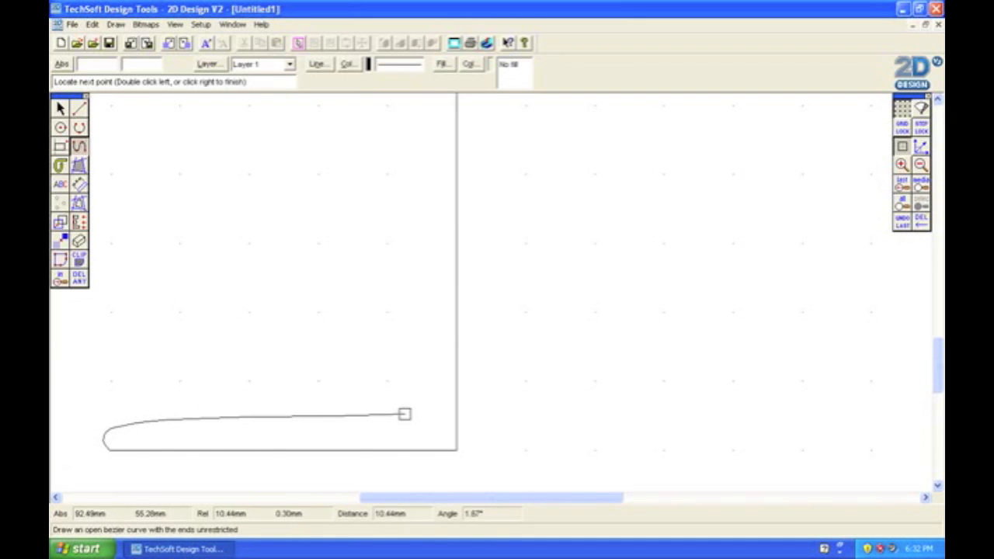
click(402, 414)
click(418, 408)
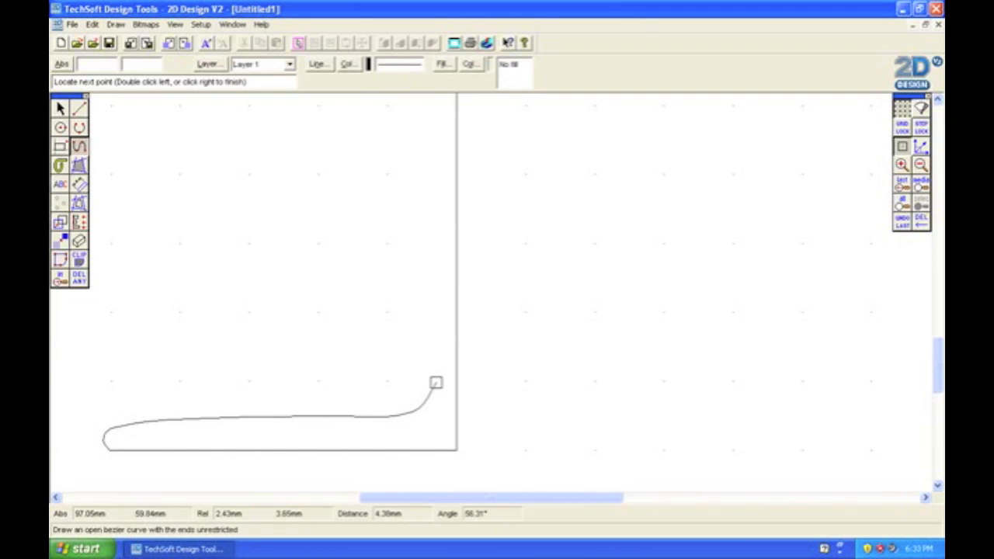
click(443, 285)
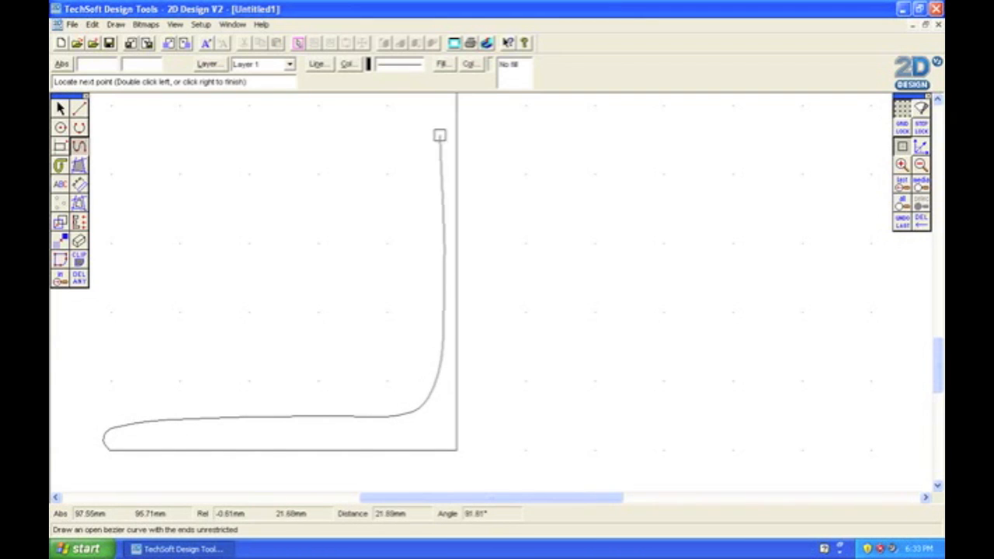
click(439, 130)
scroll(783, 290, up, 3)
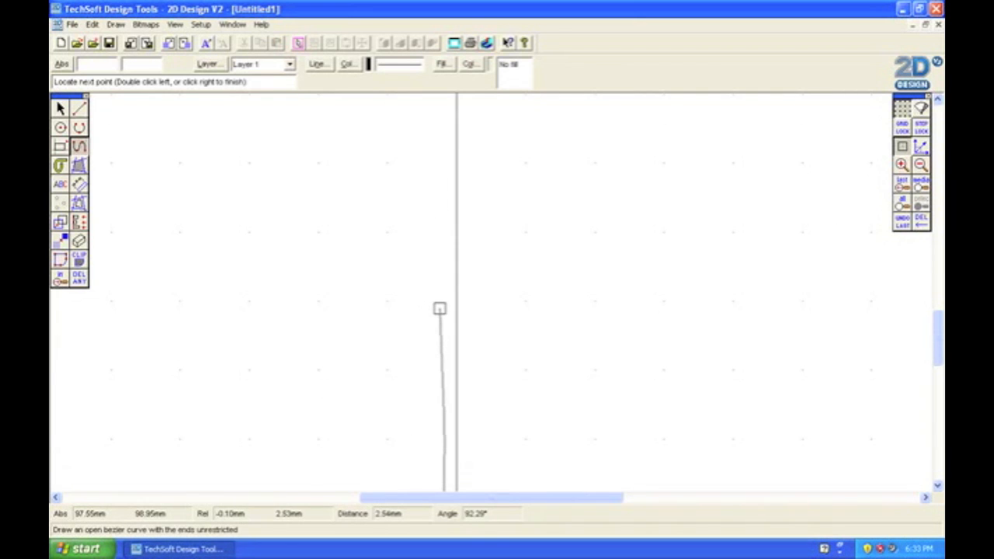
Continue the bezier outward through the bowl and finish it at the rim
click(920, 164)
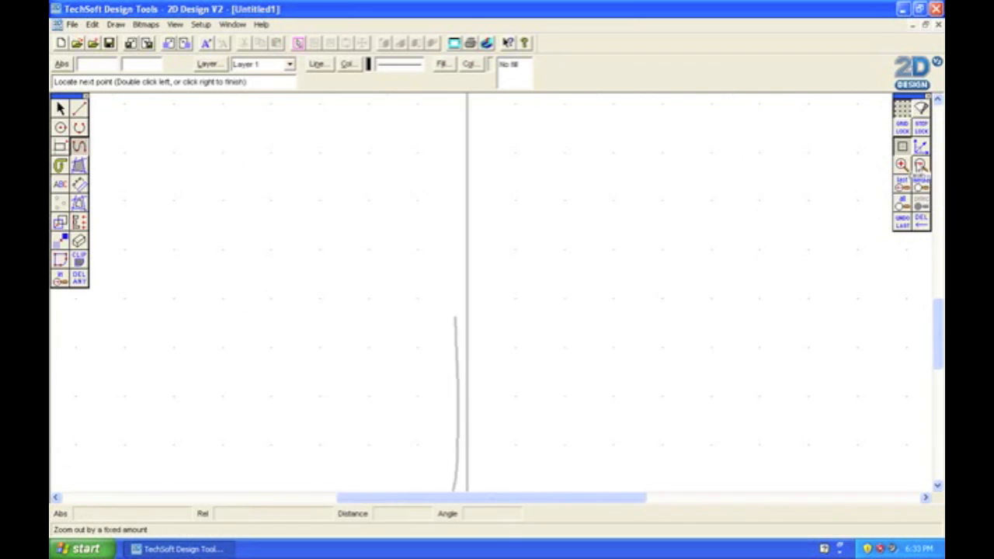
scroll(929, 287, up, 1)
scroll(929, 287, up, 1)
click(920, 164)
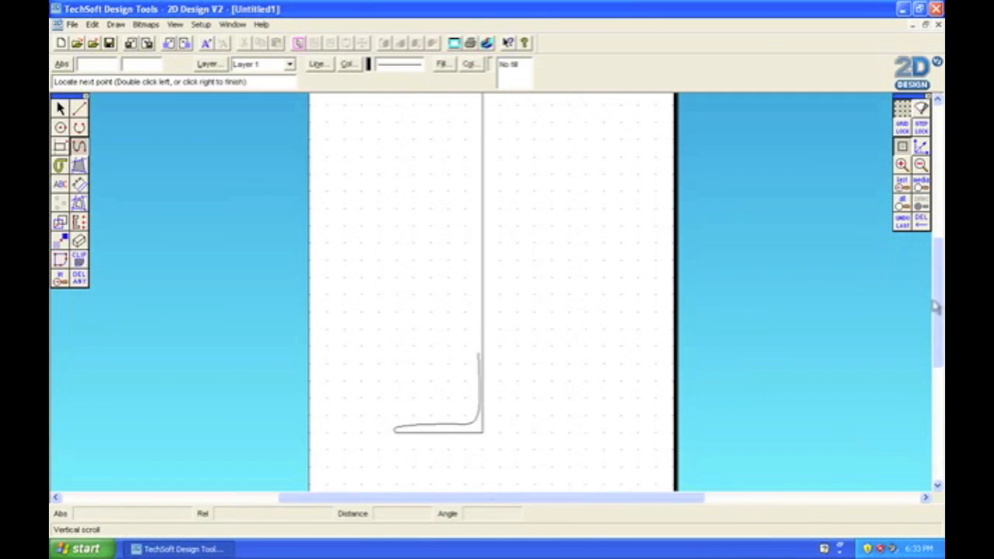
click(466, 281)
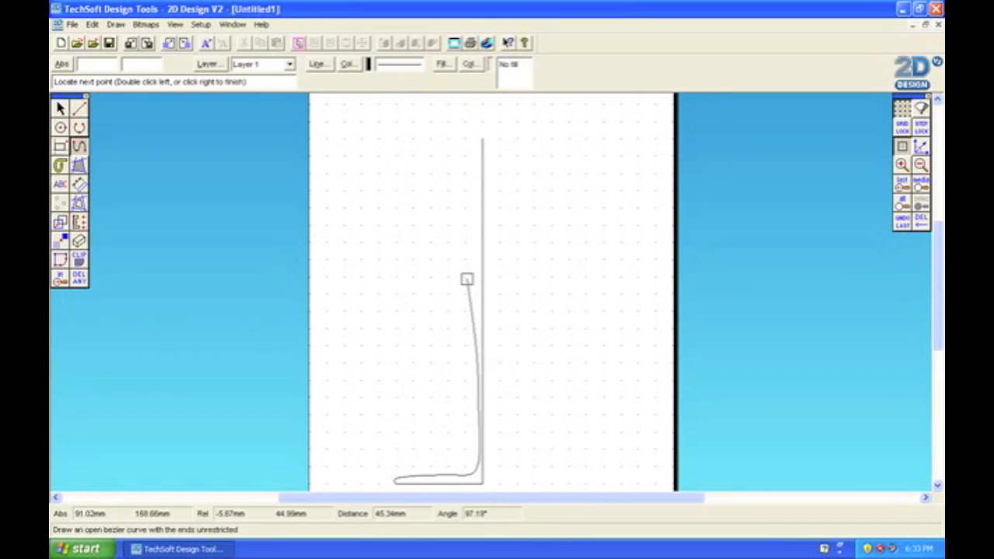
click(431, 190)
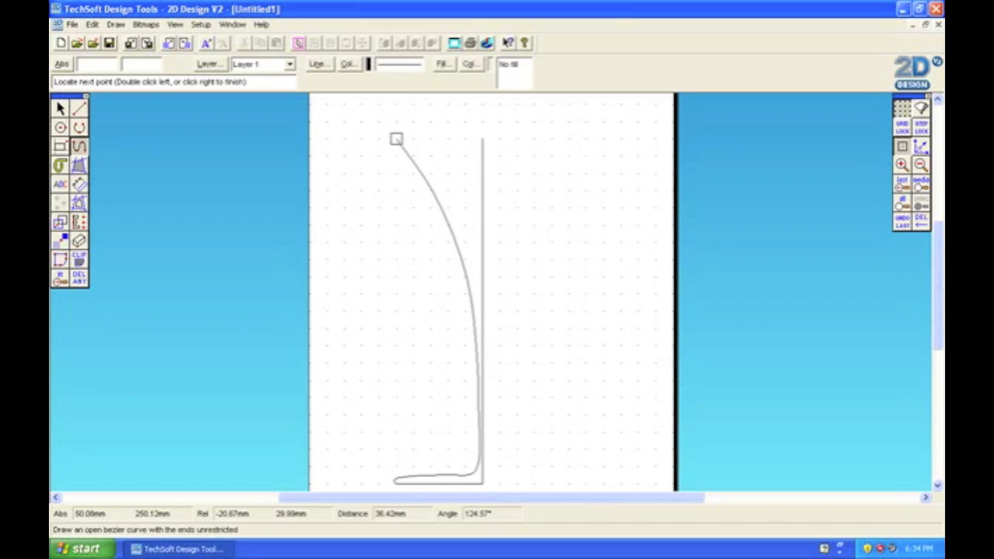
double_click(396, 139)
click(79, 109)
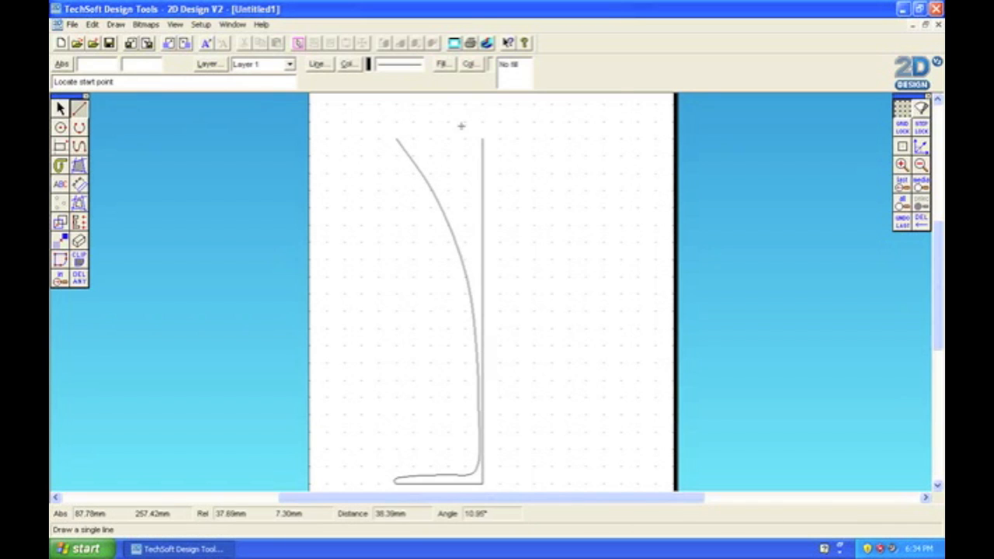
Close the profile with a horizontal rim line trimmed between the bowl and the axis
click(377, 142)
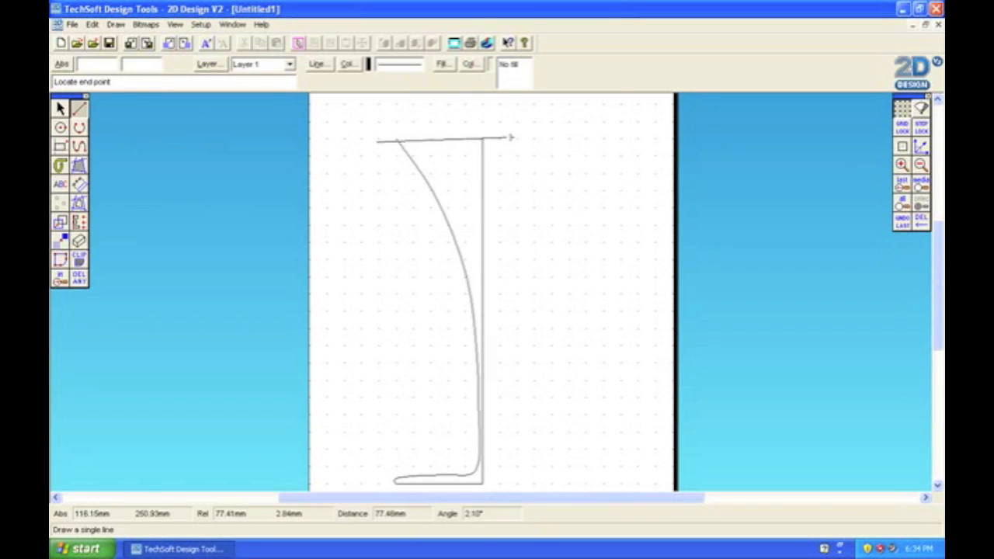
click(511, 141)
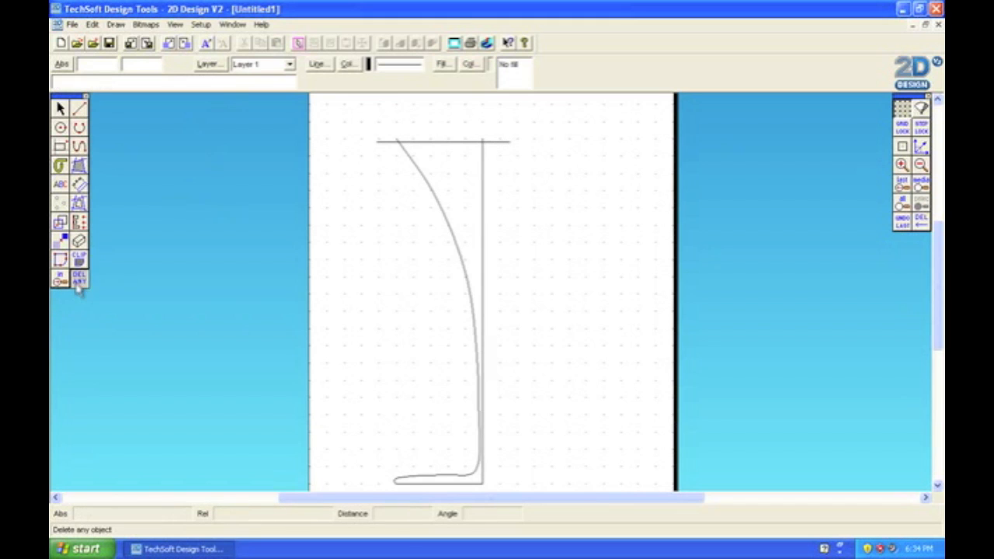
click(79, 277)
click(384, 142)
click(497, 141)
key(Escape)
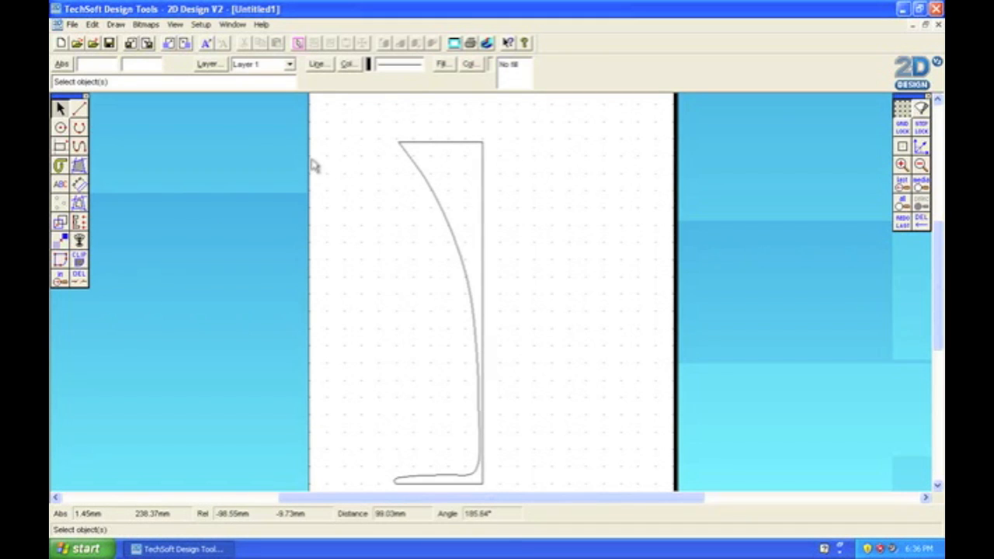
Select the whole half-profile and accept Revolve Settings: 30° steps, ellipses drawn, points joined along curves
drag(382, 124, 545, 505)
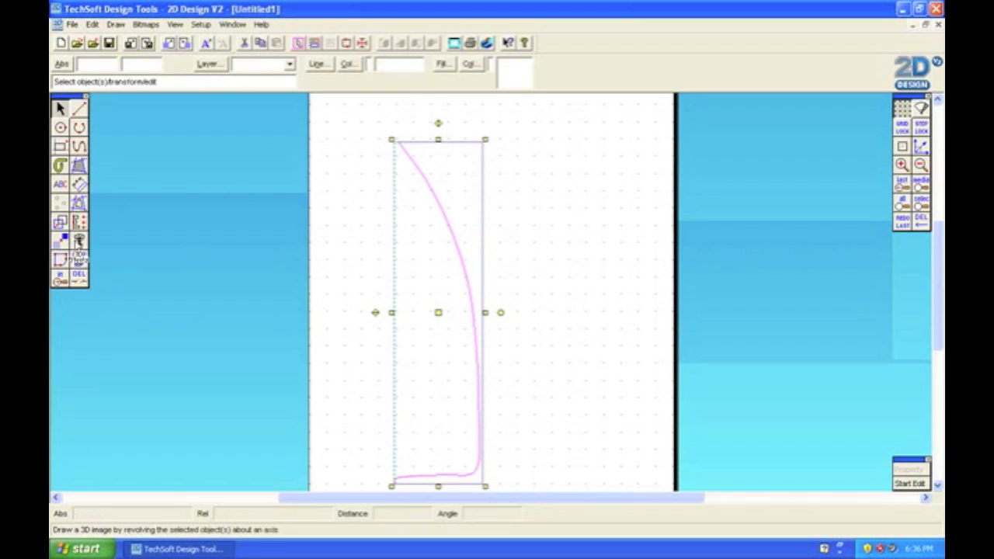
click(78, 241)
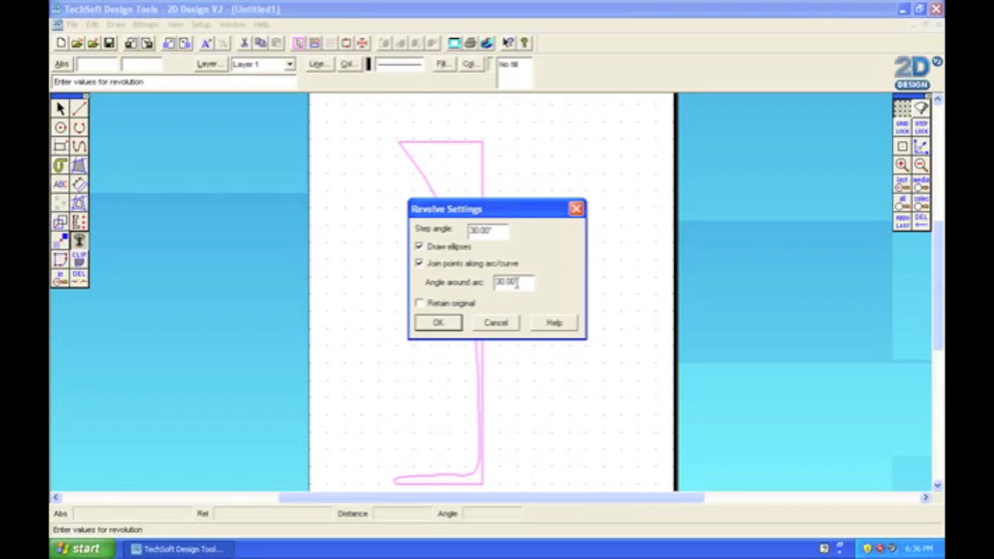
click(441, 323)
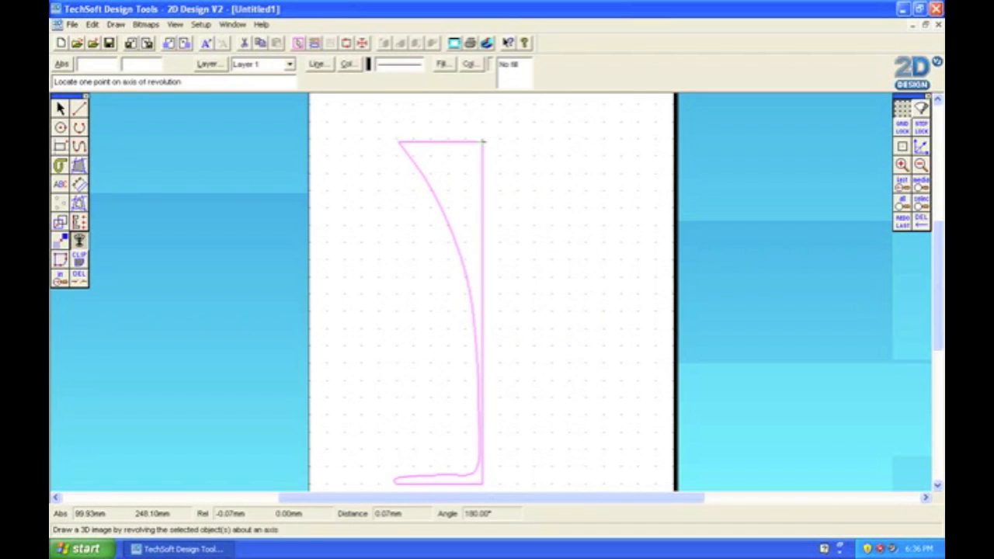
Revolve the profile about its right-hand edge, picking the edge's top and bottom as the axis
click(482, 142)
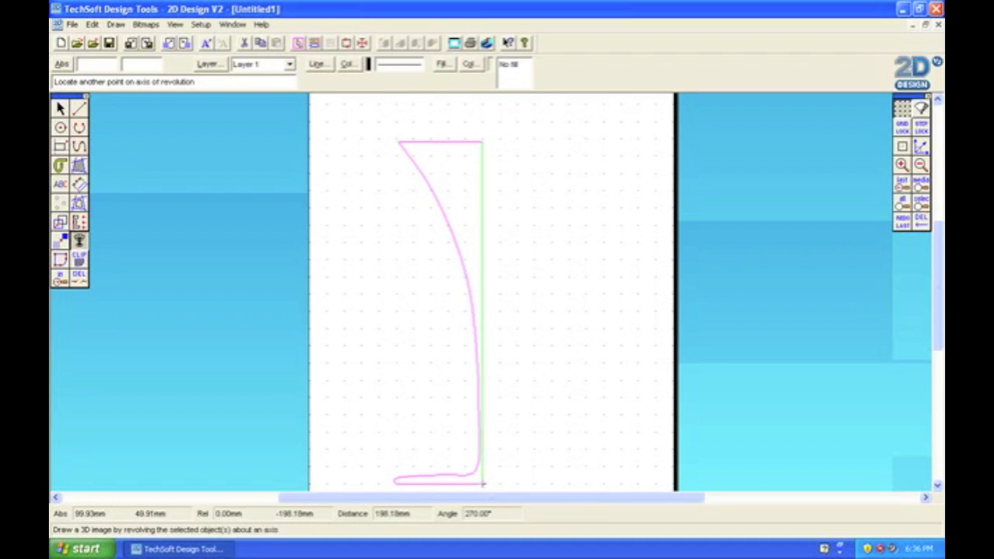
click(482, 483)
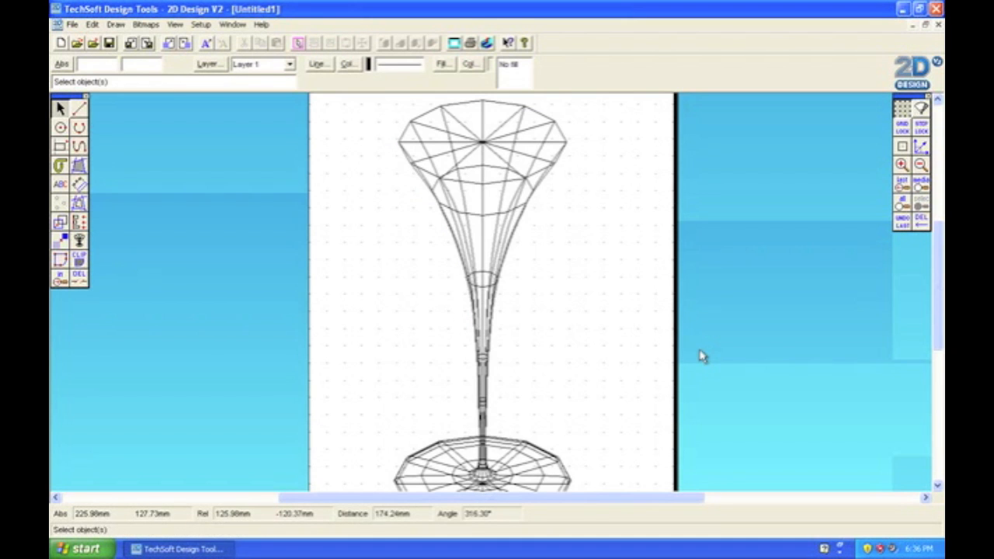
Select the wireframe flute and Edit > Explode it fully to simple objects
click(920, 166)
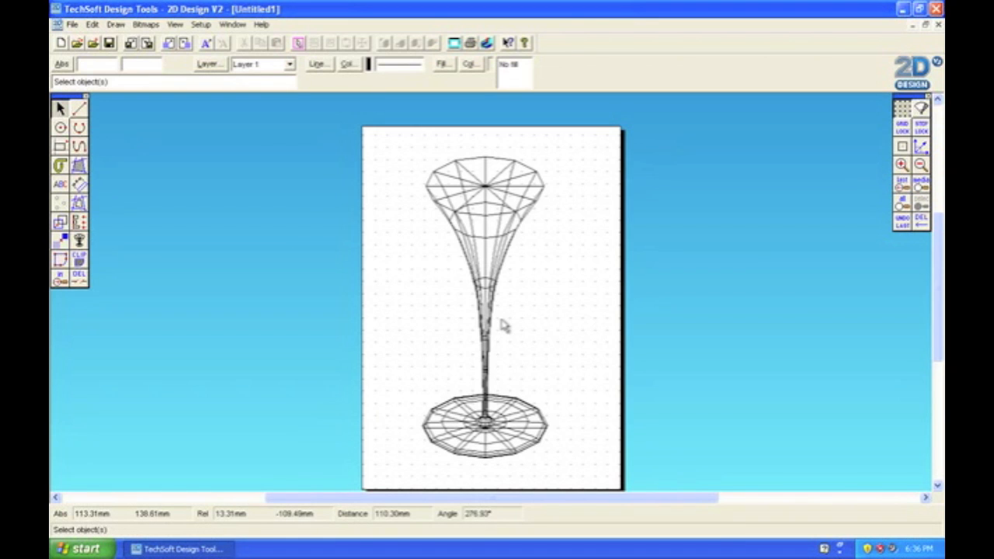
click(505, 221)
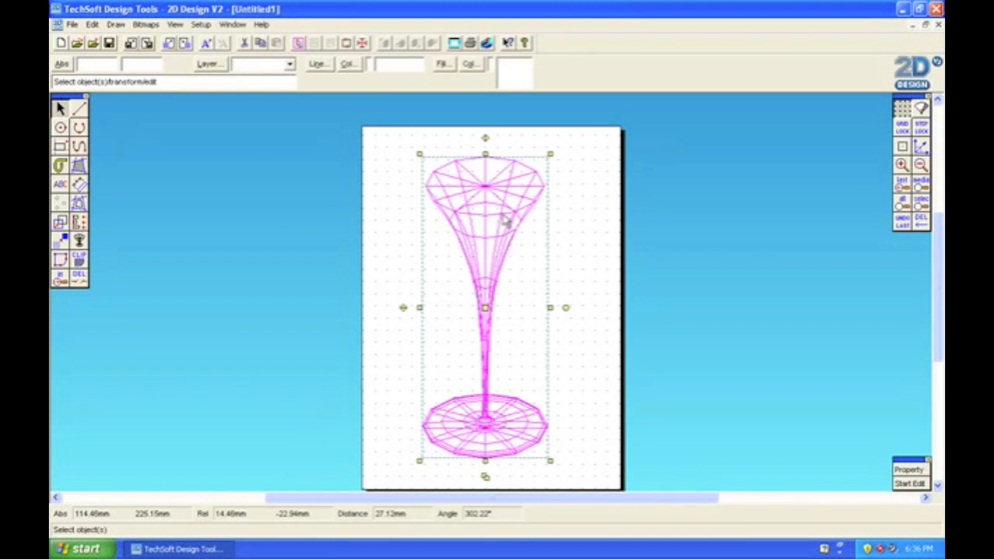
click(72, 24)
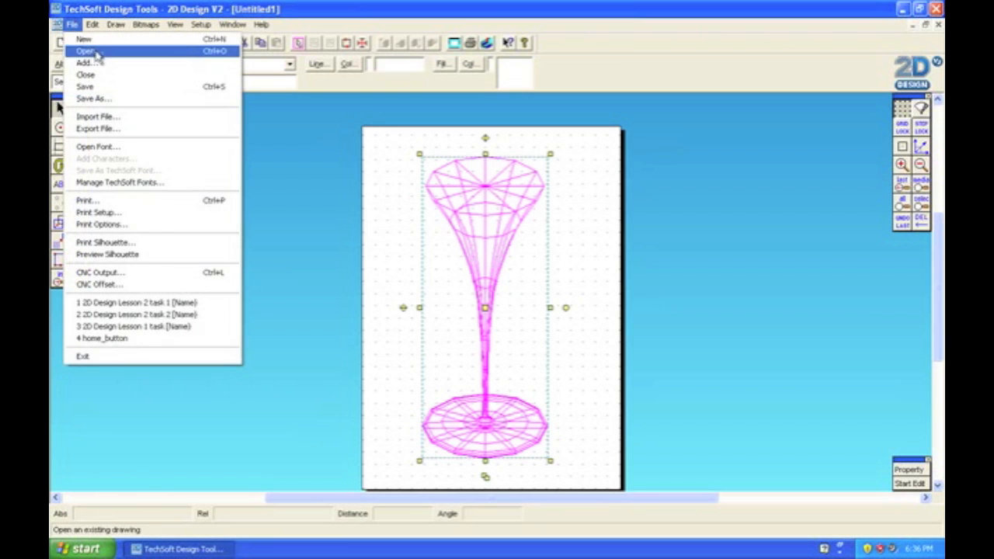
mouse_move(92, 24)
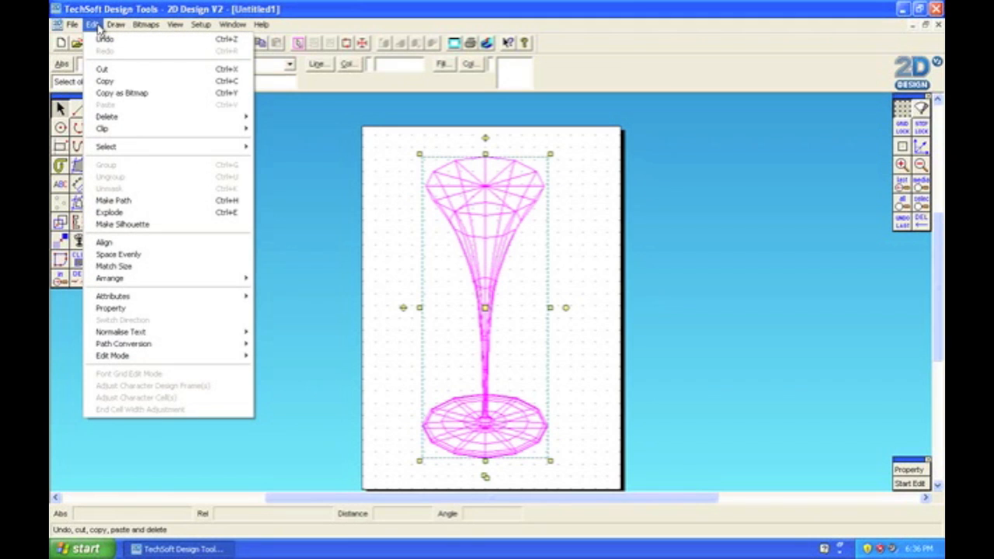
click(124, 212)
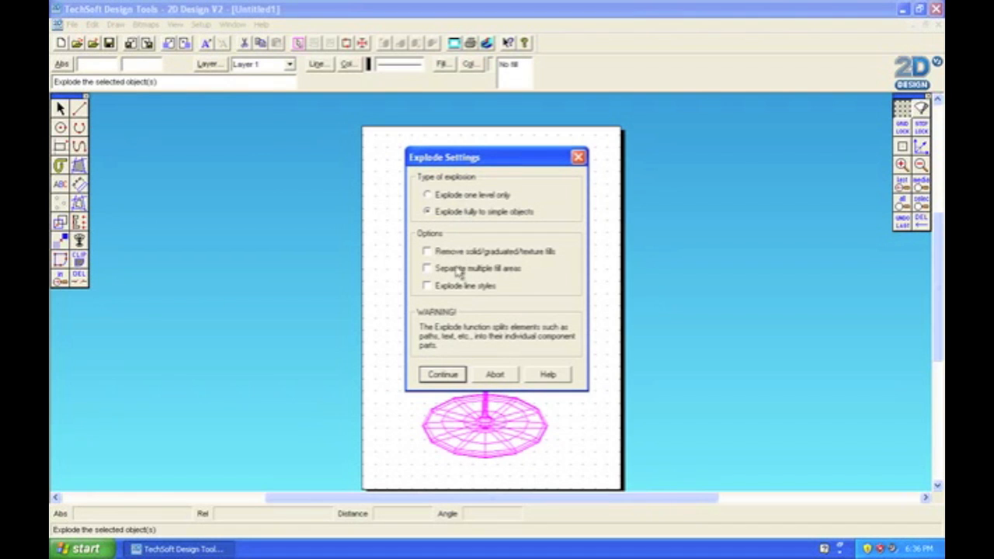
click(443, 375)
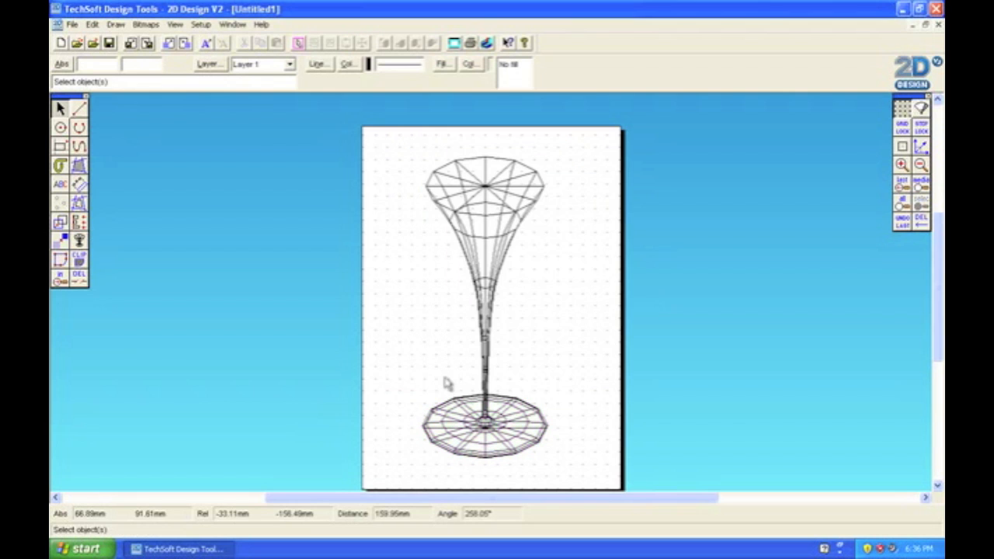
click(78, 278)
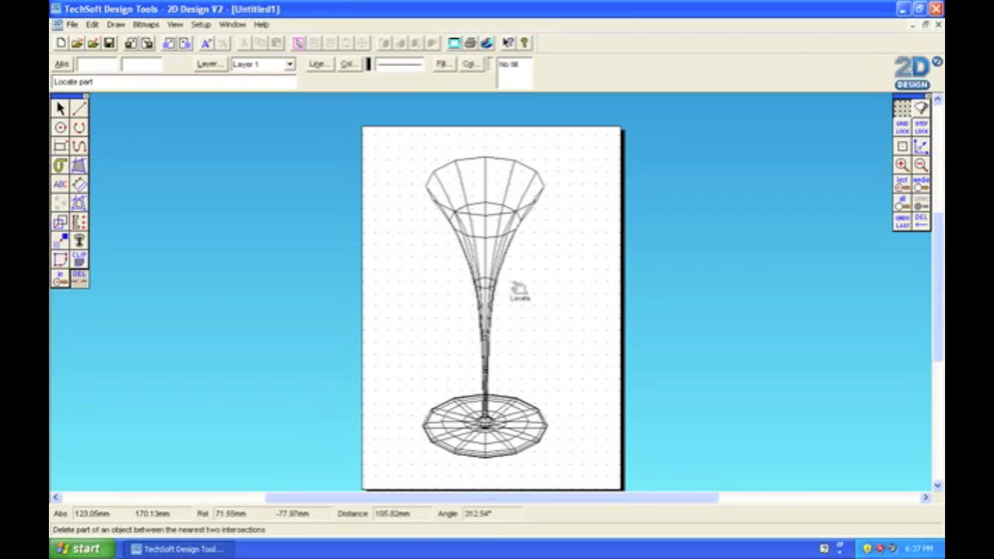
scroll(476, 380, up, 1)
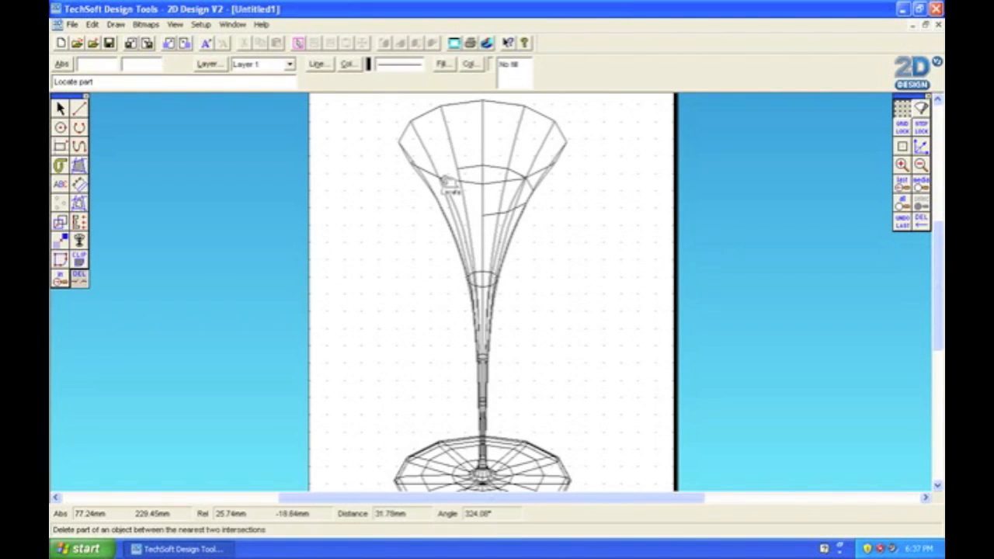
Delete the hidden inner rim arc, the diagonal inside the bowl, the bowl ellipse's back arcs and a stem ellipse
click(474, 184)
click(508, 206)
scroll(517, 215, up, 2)
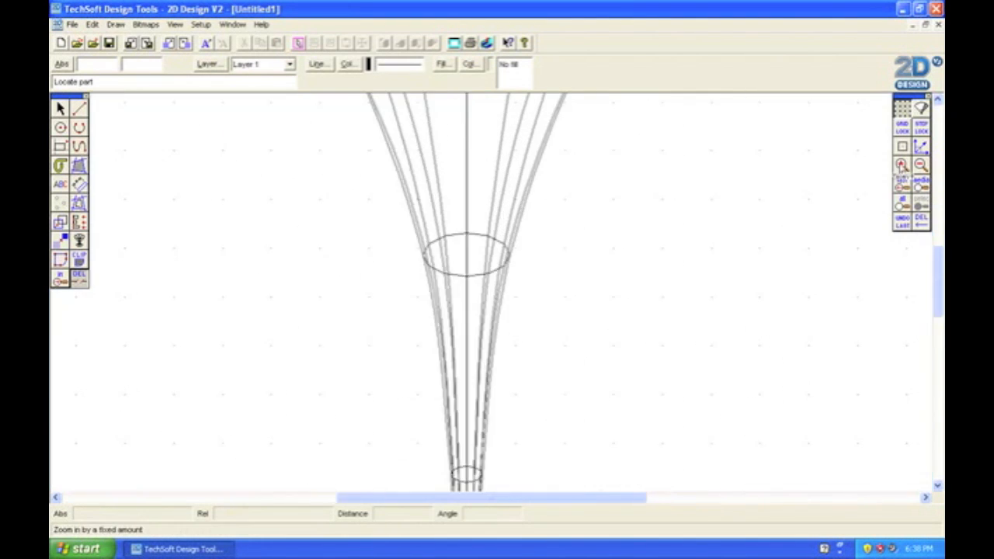
scroll(366, 210, up, 2)
click(282, 116)
click(466, 117)
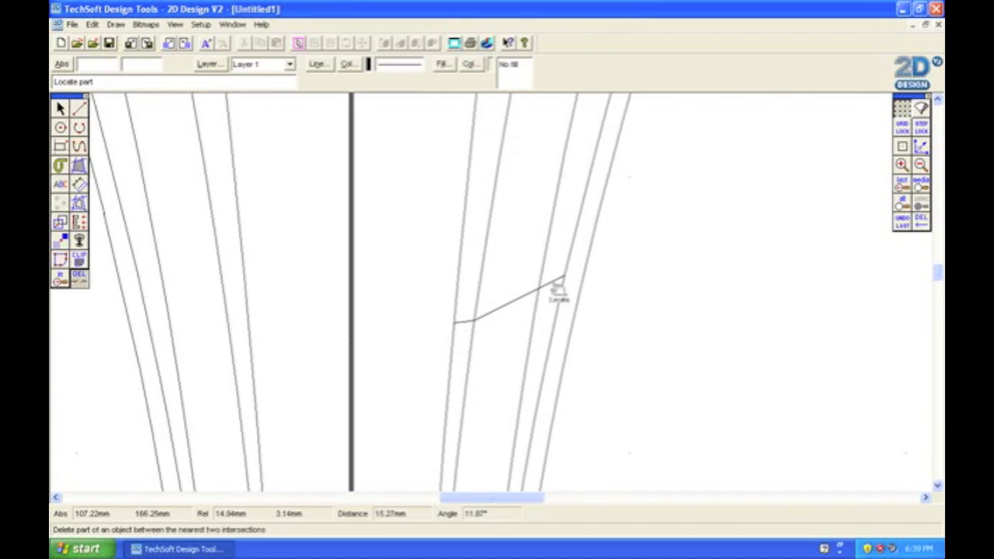
scroll(555, 288, down, 3)
scroll(444, 355, up, 1)
click(444, 300)
scroll(334, 217, up, 2)
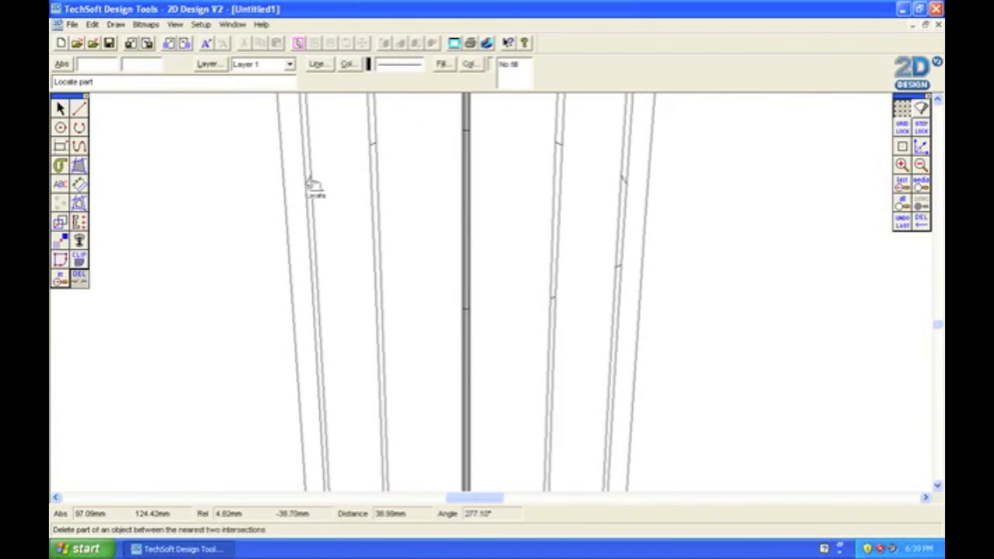
drag(937, 324, 937, 406)
Delete the ring segments between the stem lines and the ellipse at the top of the stem
click(377, 181)
click(350, 348)
click(920, 165)
scroll(443, 140, up, 2)
click(513, 168)
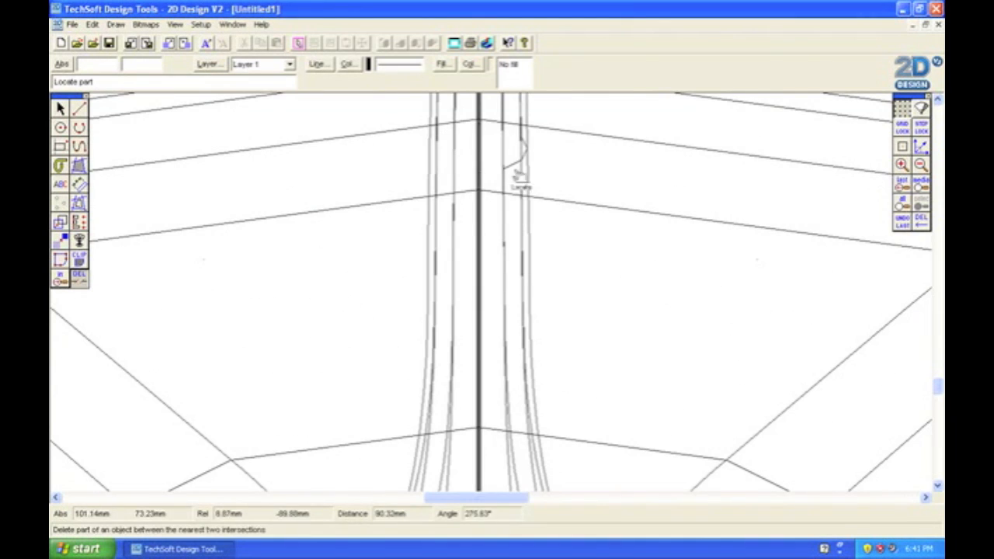
click(921, 166)
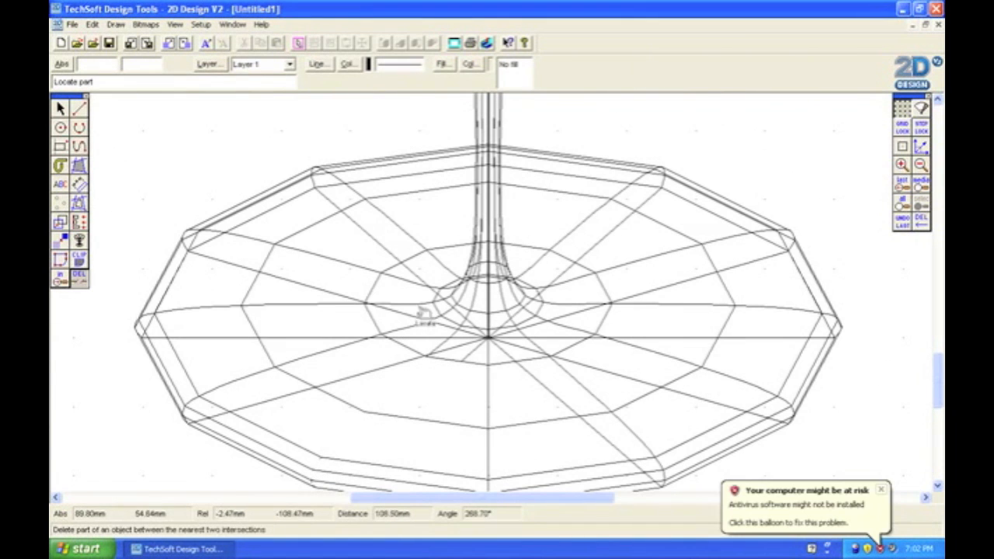
scroll(491, 399, up, 2)
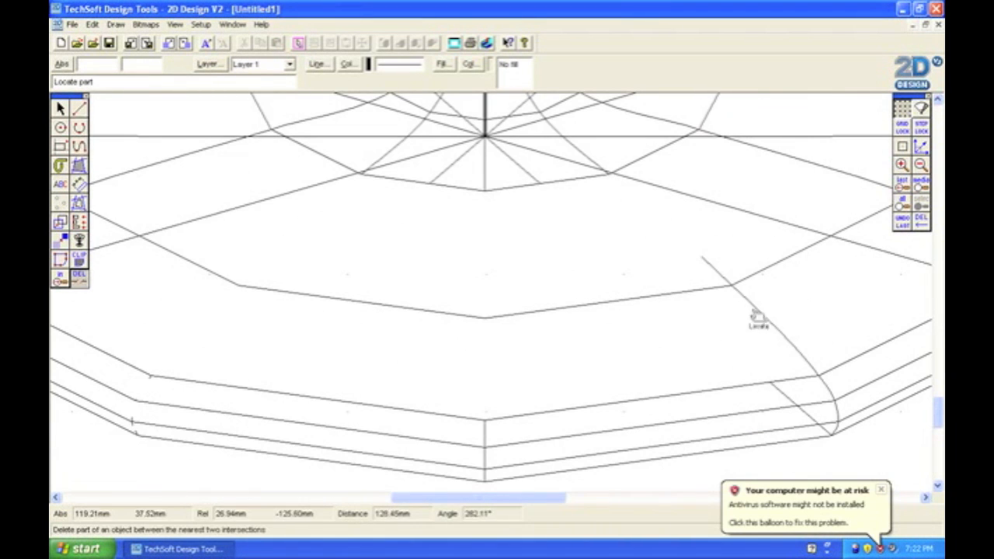
Delete the hidden diagonals, rim segments, horizontal lines and upper curve crossing the base
click(792, 401)
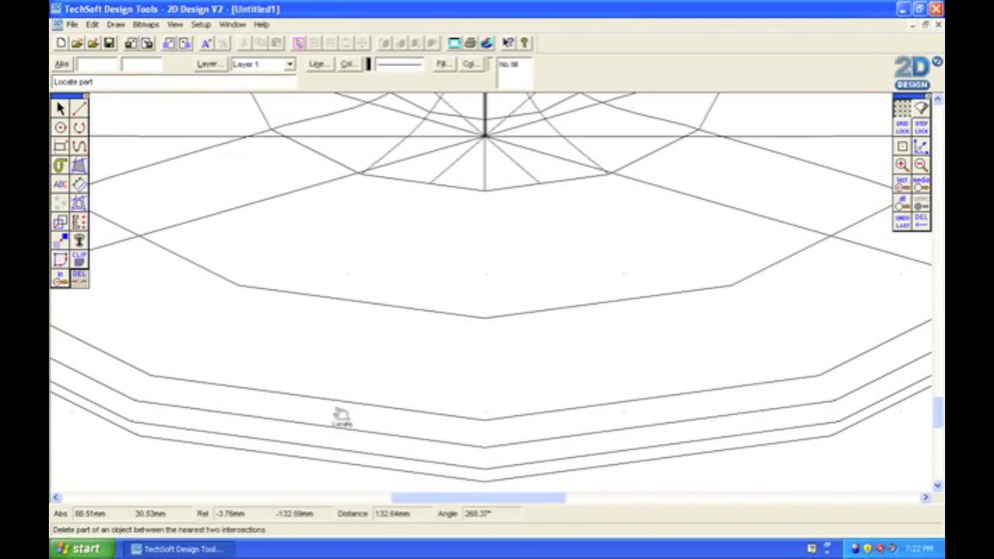
scroll(644, 286, right, 5)
click(644, 286)
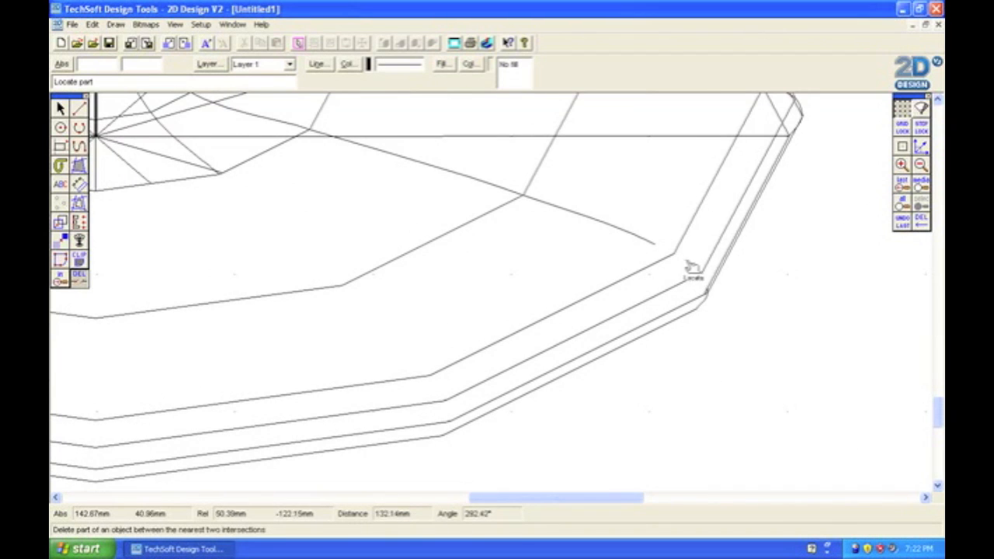
click(598, 222)
click(470, 136)
click(597, 136)
drag(587, 497, 421, 497)
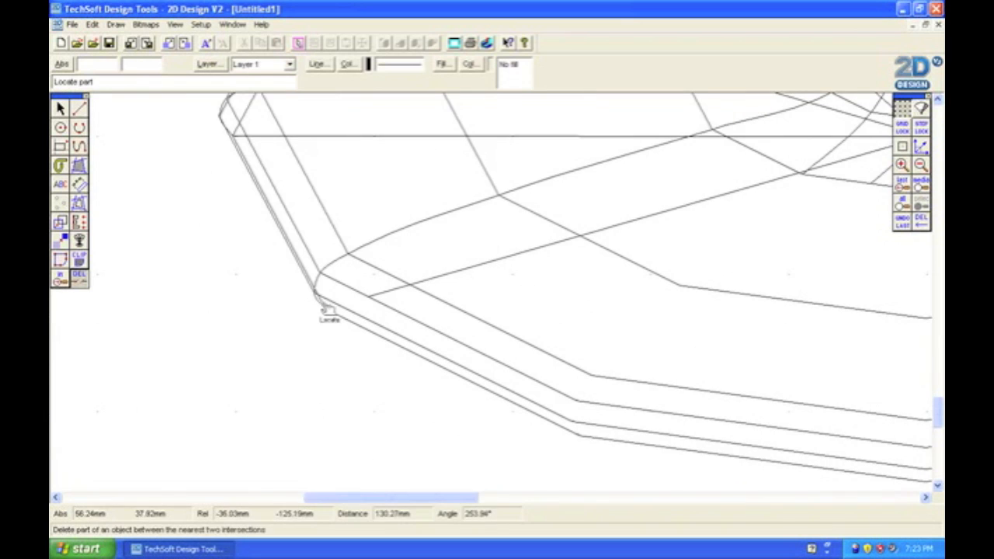
click(378, 299)
click(616, 162)
click(411, 231)
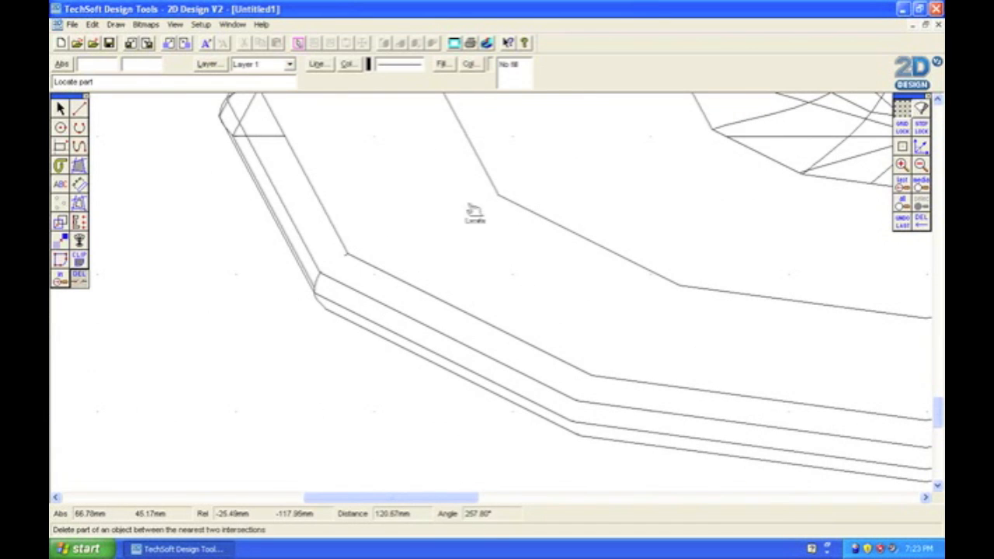
click(472, 211)
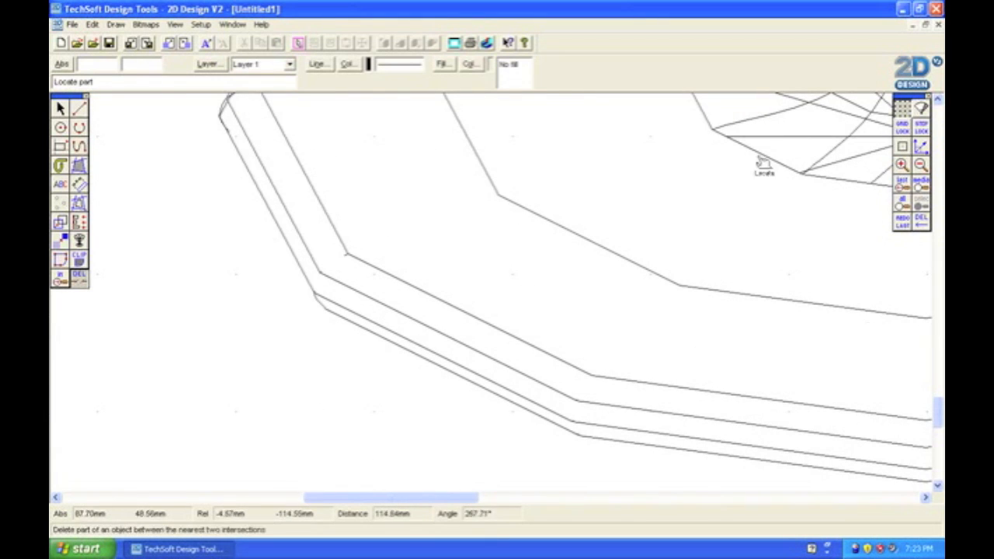
scroll(239, 454, up, 5)
Delete the hidden mesh segments, crossing diagonals and top-edge lines on the base's far side
click(316, 420)
click(477, 396)
click(459, 335)
click(404, 268)
click(347, 268)
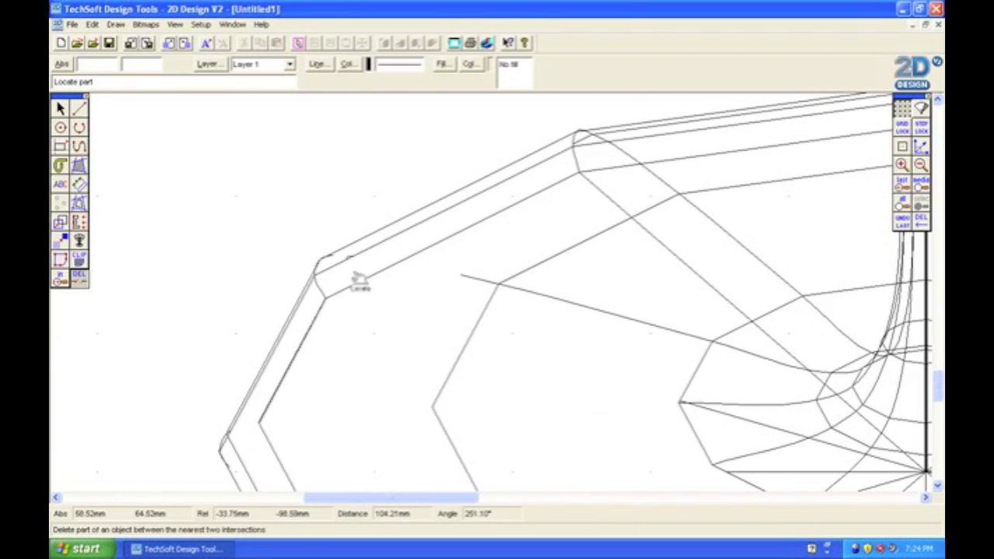
click(581, 306)
click(743, 316)
click(707, 217)
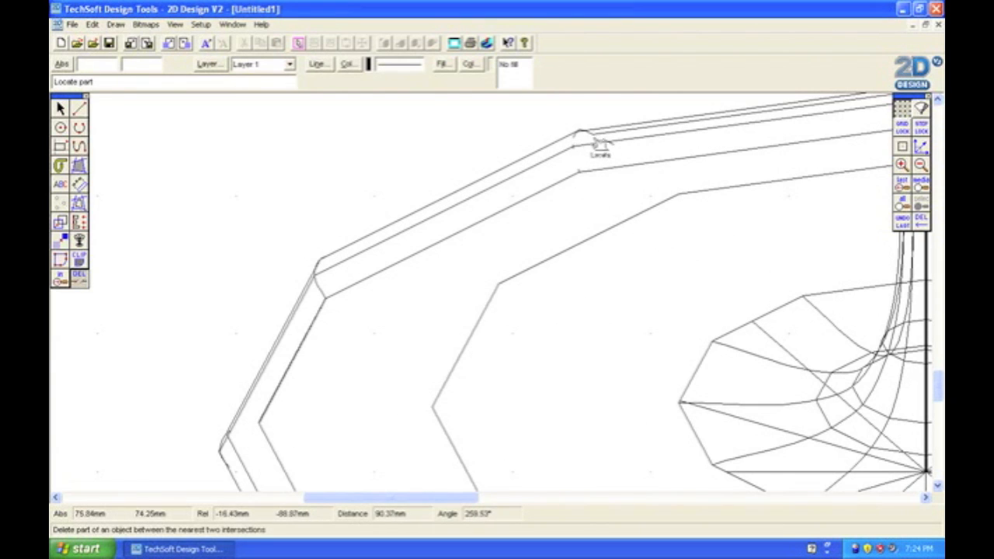
click(597, 139)
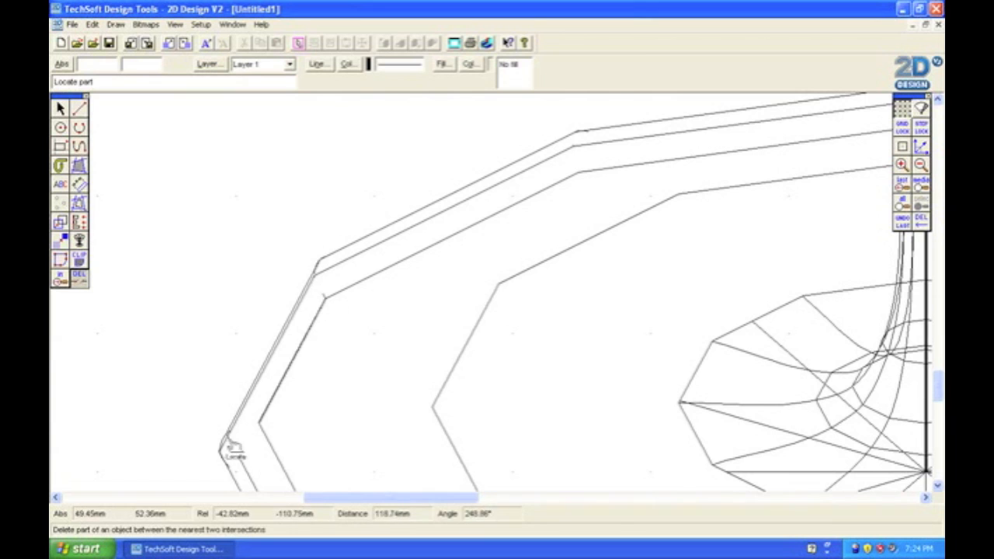
drag(392, 498, 538, 497)
Delete the remaining hidden diagonals, top-edge segment and corner rim arc pieces of the foot
click(430, 212)
click(528, 138)
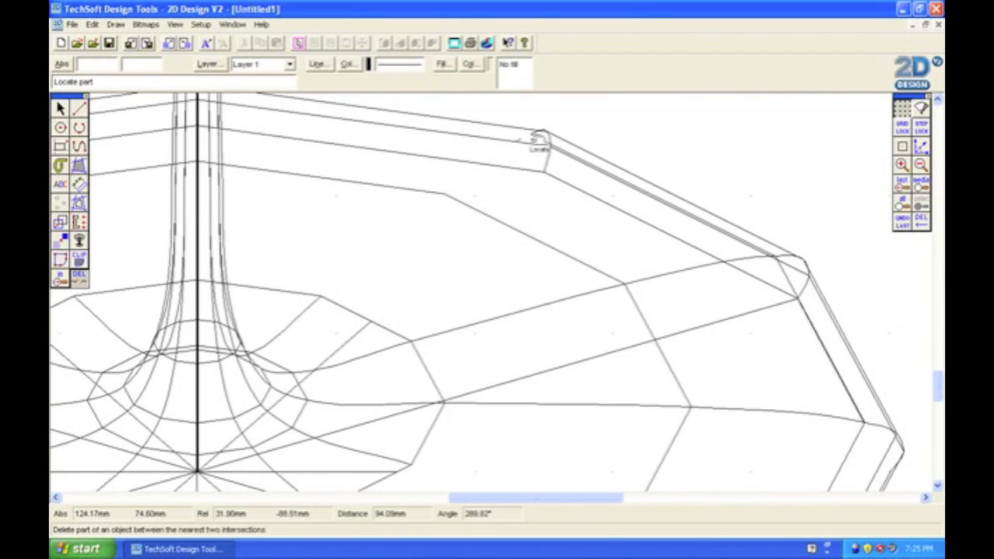
click(780, 261)
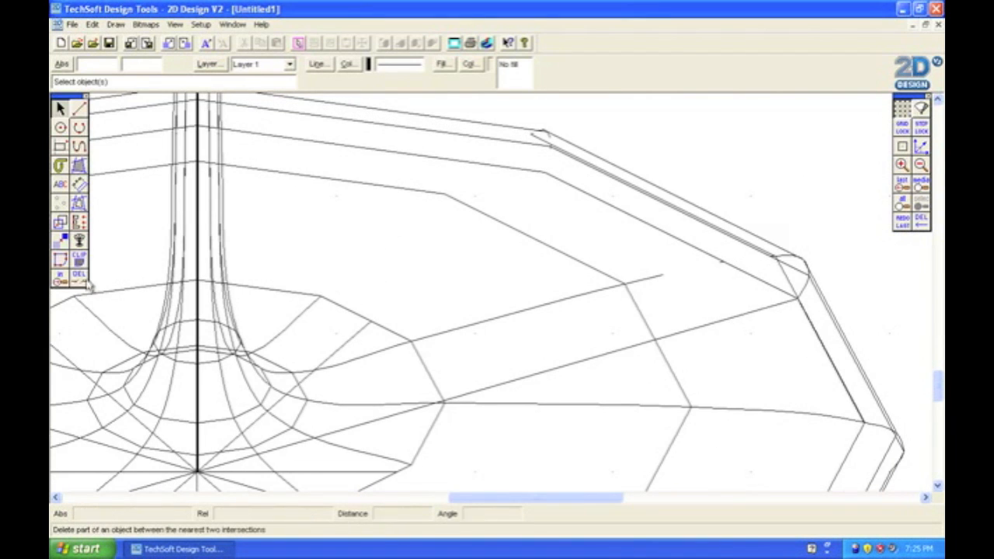
click(651, 279)
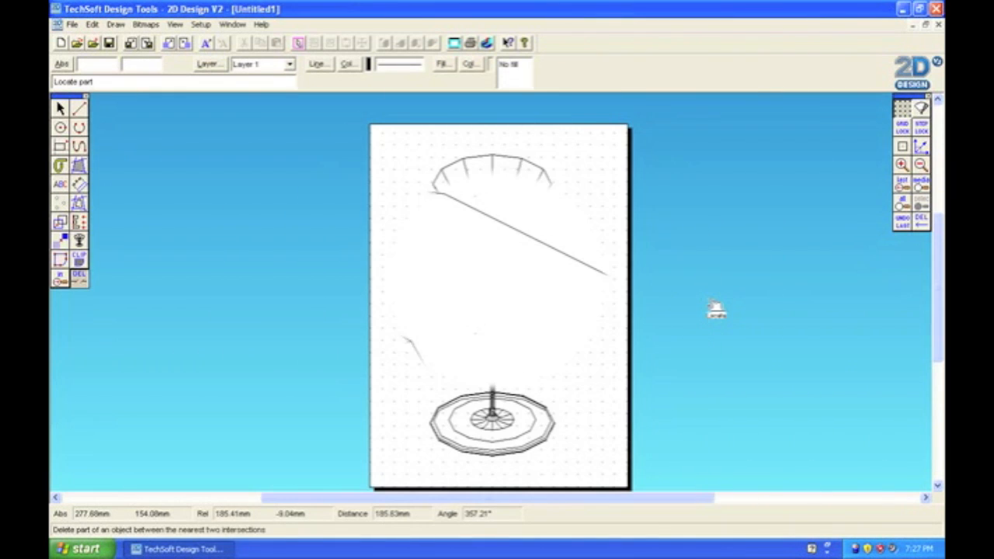